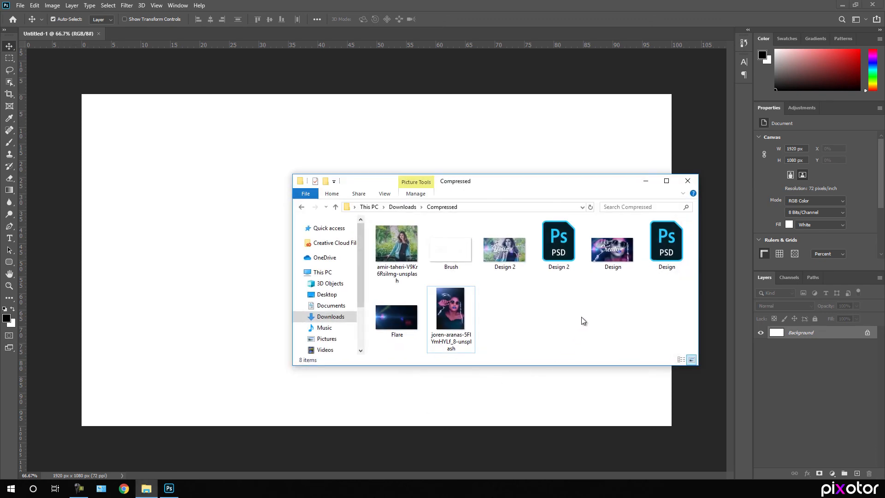
Place the joren-aranas portrait from the Compressed folder onto the blank Photoshop canvas
left_click(451, 314)
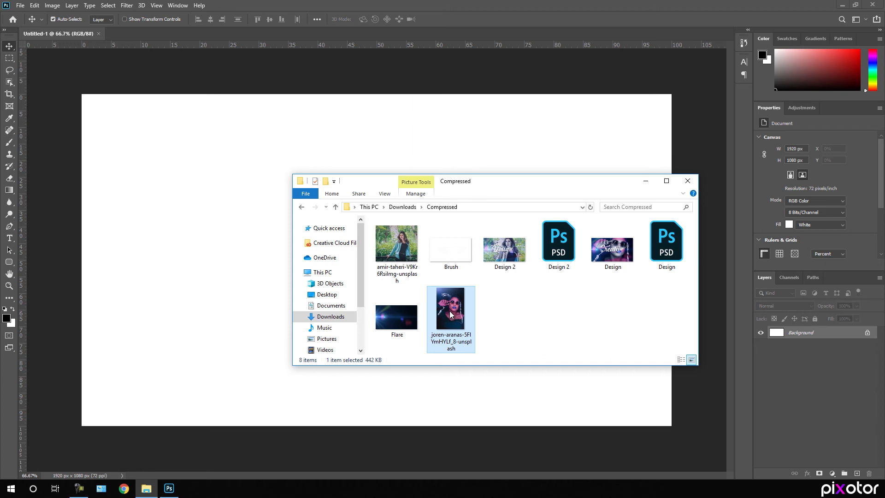
left_click_drag(450, 311, 228, 259)
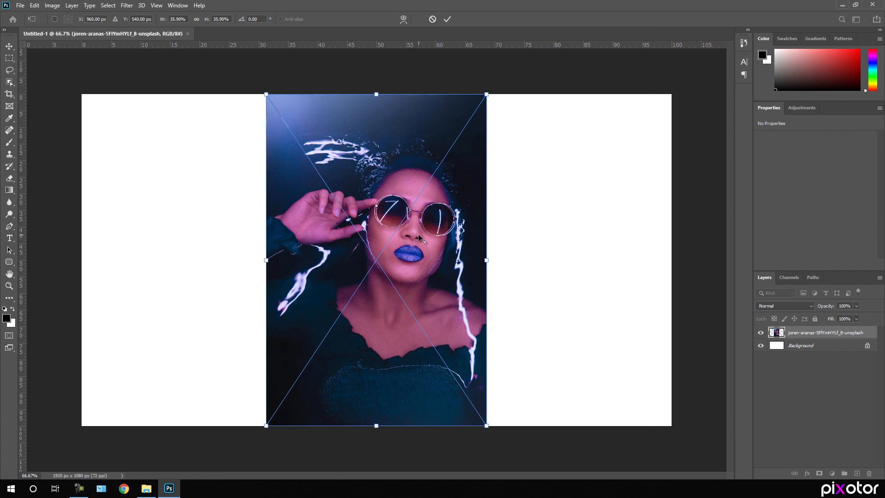
Scale the placed portrait up to fill the canvas and nudge it lower
left_click_drag(488, 260, 674, 272)
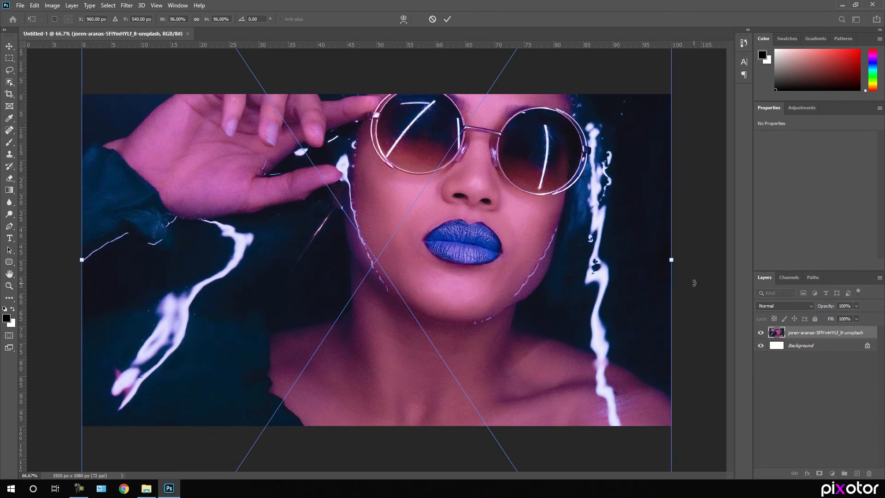
key("shift+Down")
key("shift+Down")
key("shift+Down")
key("shift+Down")
key("shift+Down")
key("shift+Down")
key("shift+Down")
key("shift+Down")
key("shift+Down")
key("shift+Down")
key("shift+Down")
key("shift+Down")
key("shift+Down")
key("shift+Down")
key("shift+Down")
key("shift+Down")
key("shift+Down")
key("shift+Down")
key("shift+Down")
key("shift+Down")
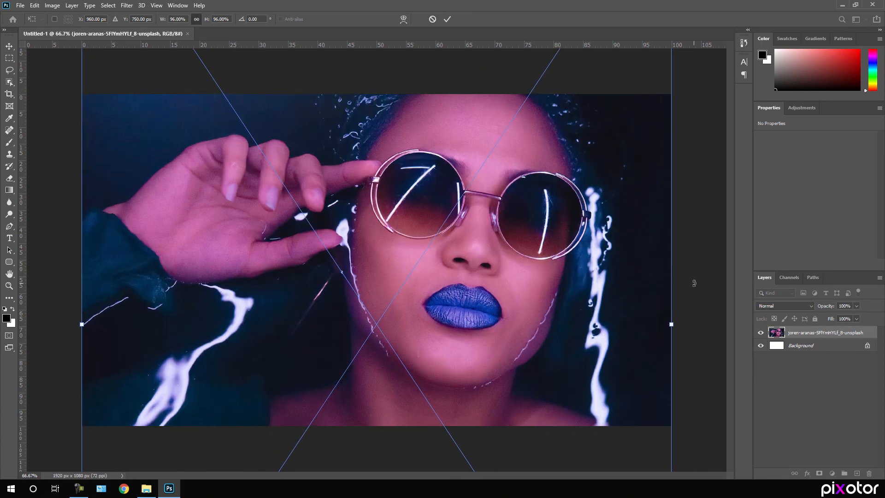
key("Return")
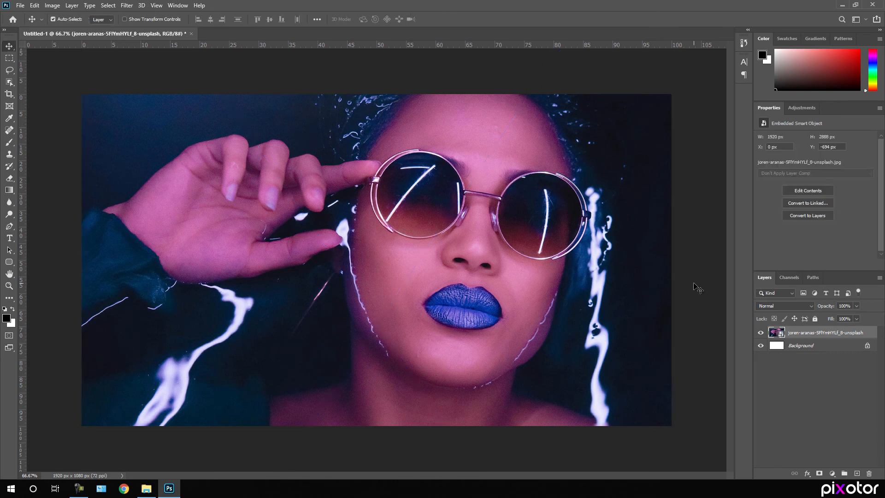
Delete the white Background layer and rename the photo layer 'Image'
left_click(867, 346)
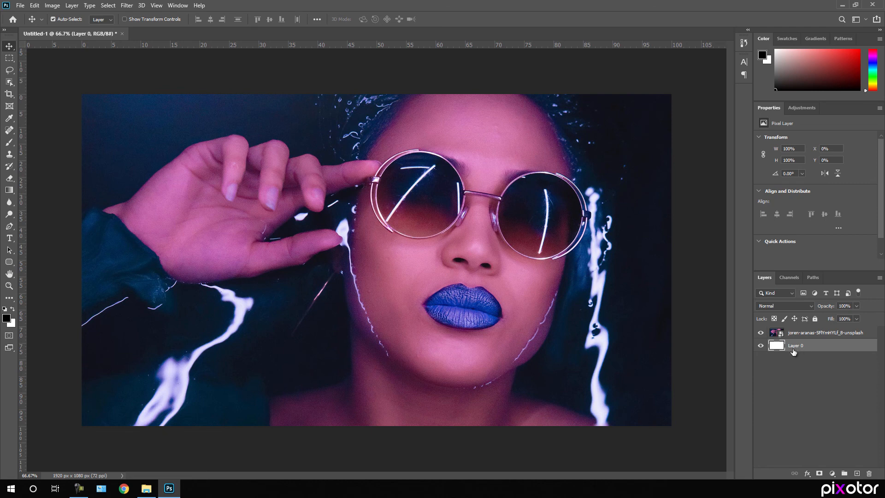
key("Delete")
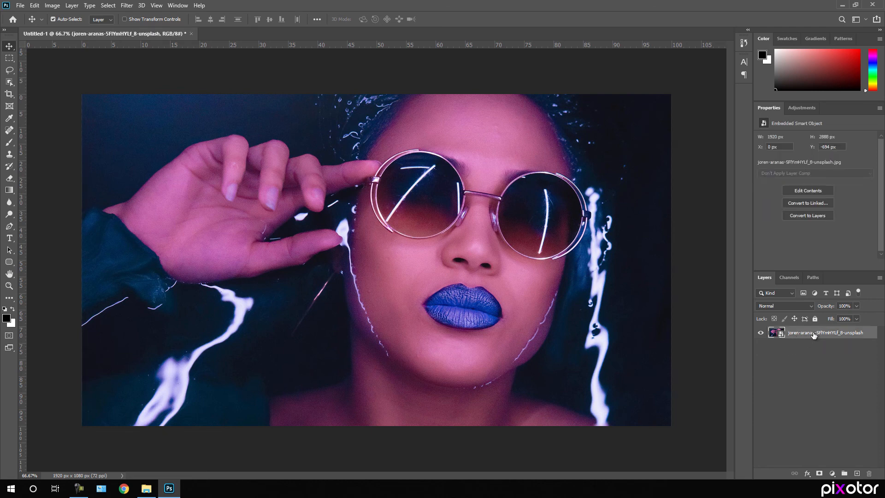
double_click(813, 335)
key("BackSpace")
type("Image")
key("Return")
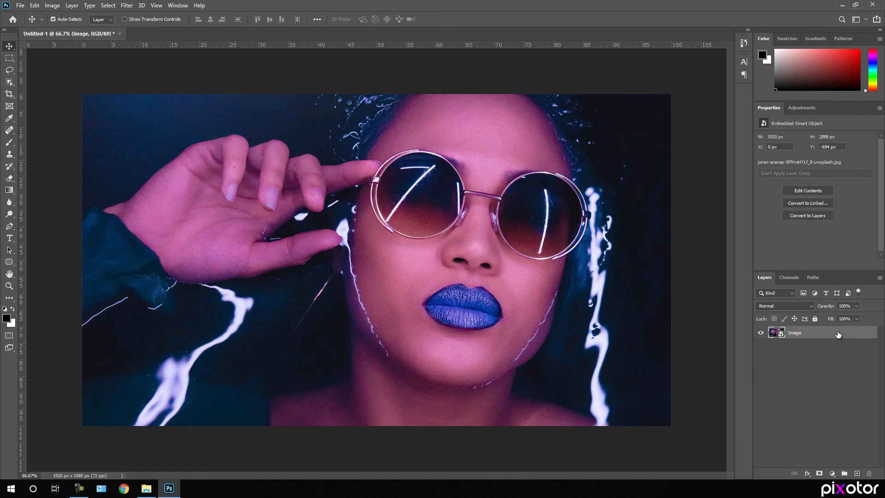
Duplicate the Image layer, naming the copy 'Image 02'
right_click(804, 335)
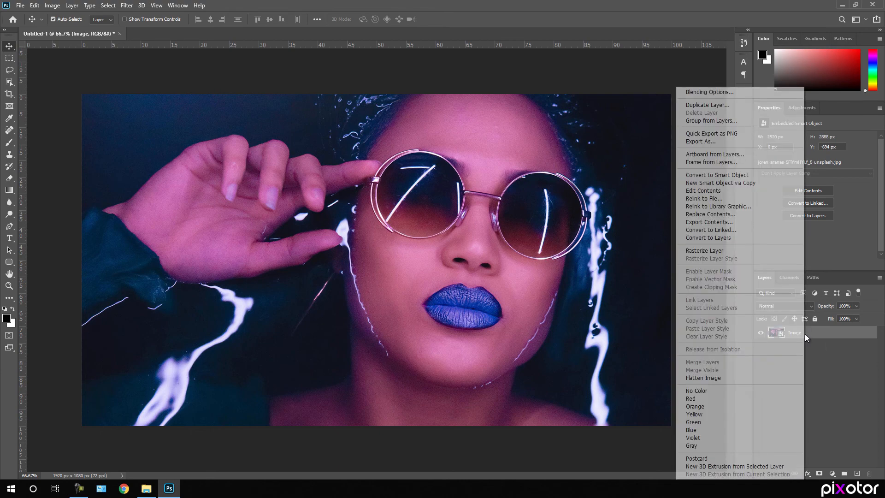
left_click(723, 103)
key("Right")
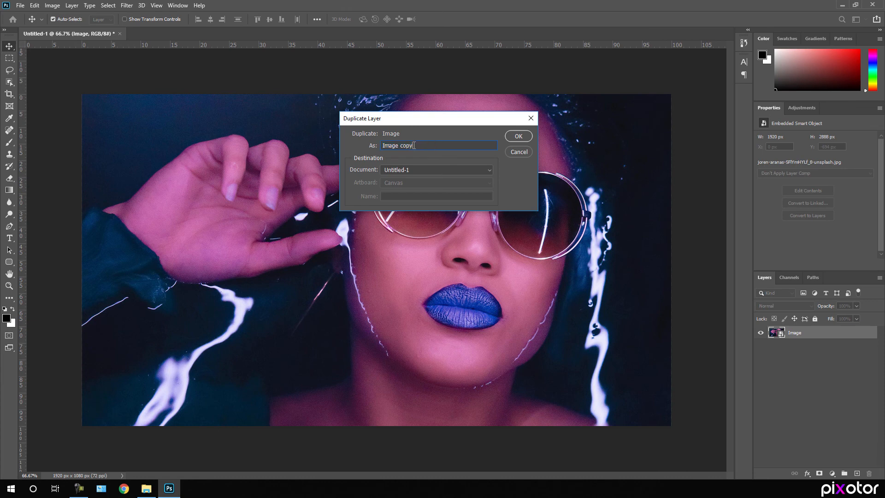
key("ctrl+shift+Left")
key("Right")
key("ctrl+shift+Left")
key("BackSpace")
type("02")
left_click(518, 136)
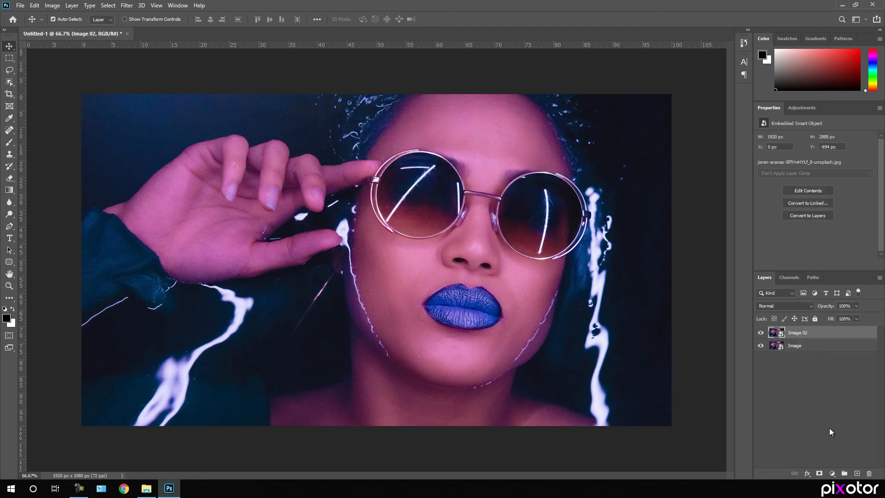
left_click(832, 474)
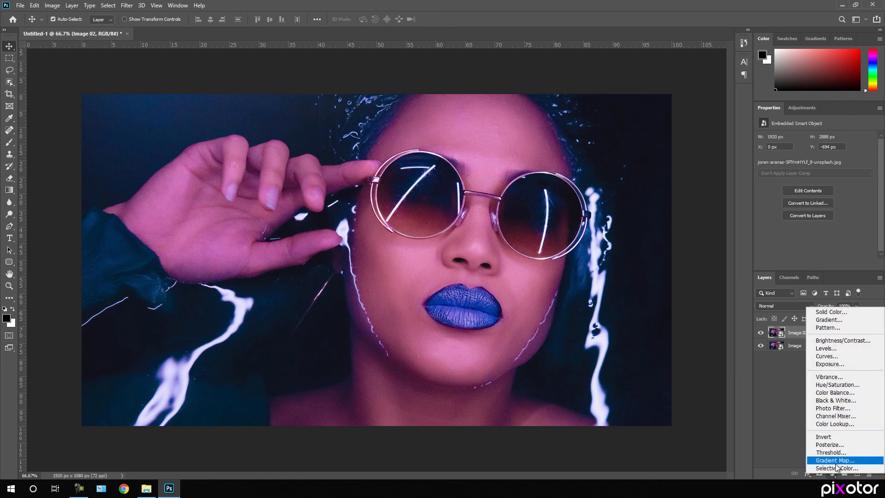
Add a Black & White adjustment layer and a Brightness/Contrast layer with Contrast at 3
left_click(837, 401)
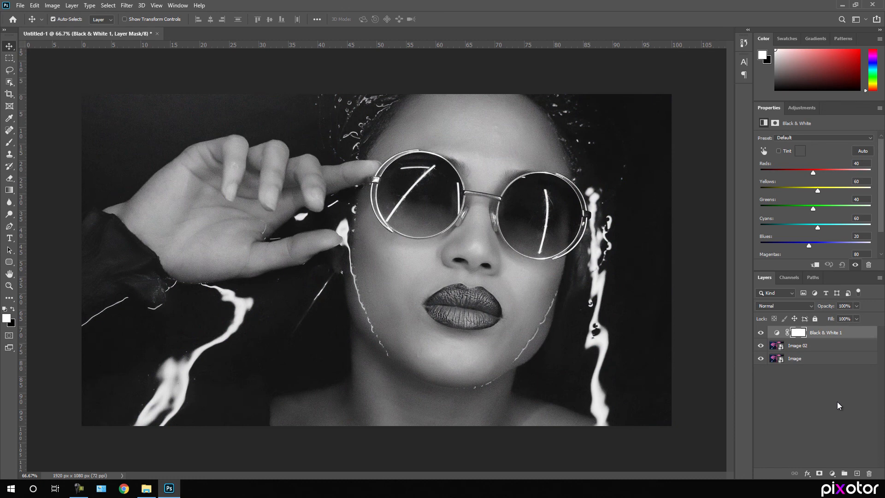
left_click(832, 473)
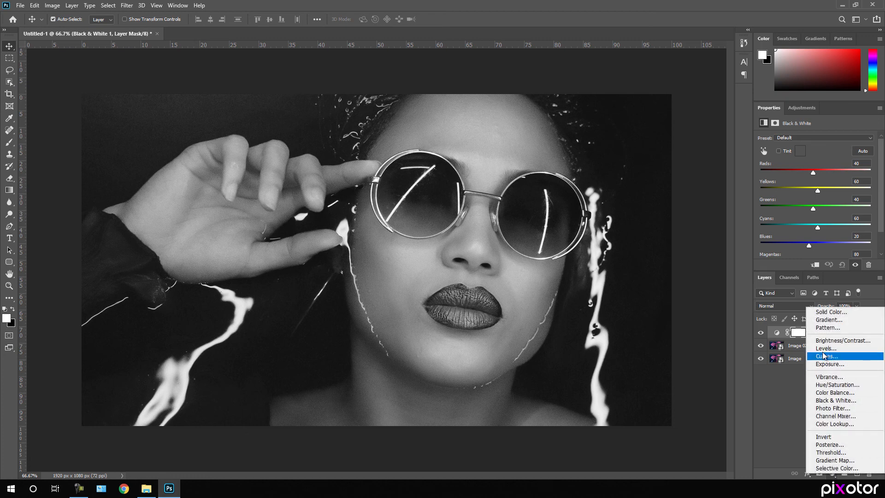
left_click(851, 341)
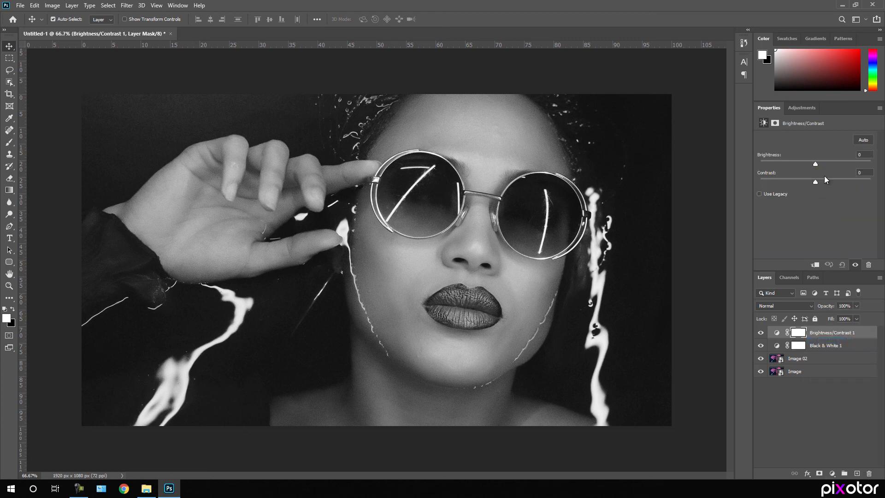
left_click_drag(816, 182, 817, 182)
left_click(835, 393)
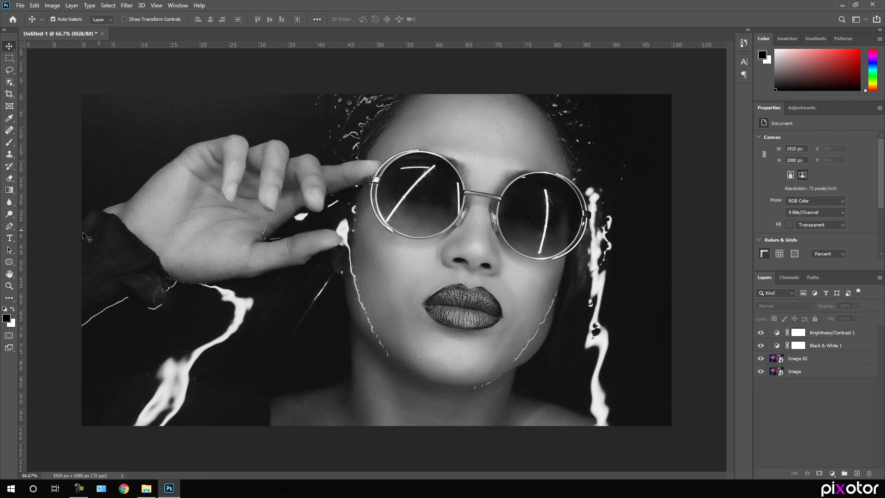
Set the Type tool to Handycheera at 60 pt and start a text layer beside the cheek
left_click(10, 238)
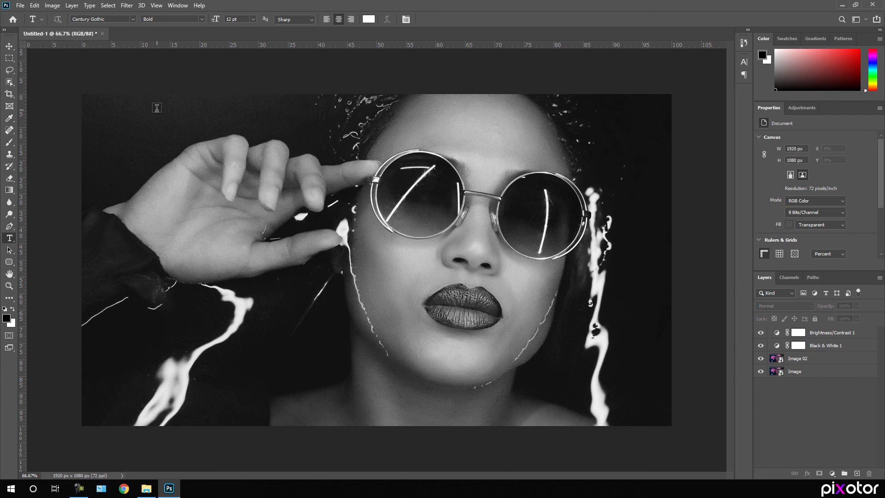
left_click(128, 19)
type("han")
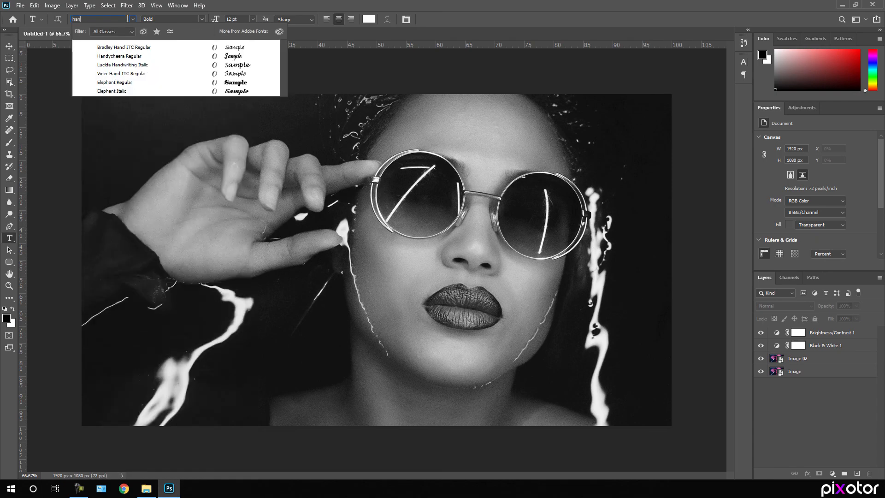
left_click(129, 58)
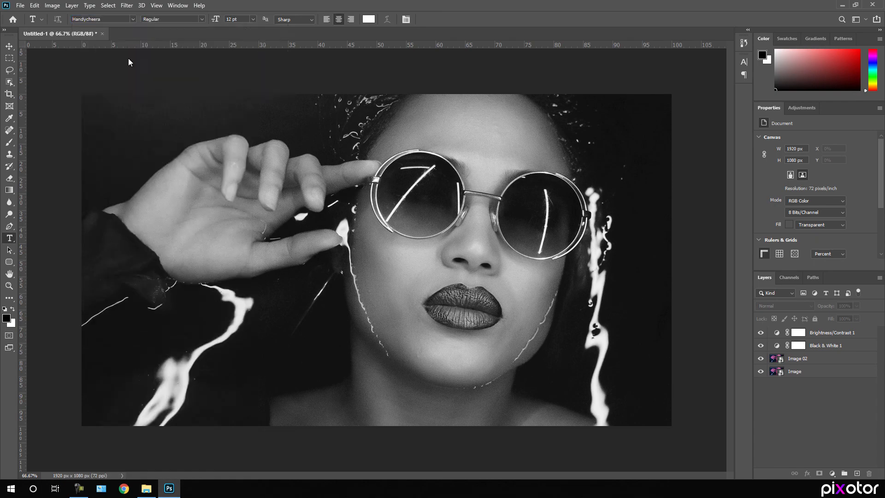
left_click(253, 20)
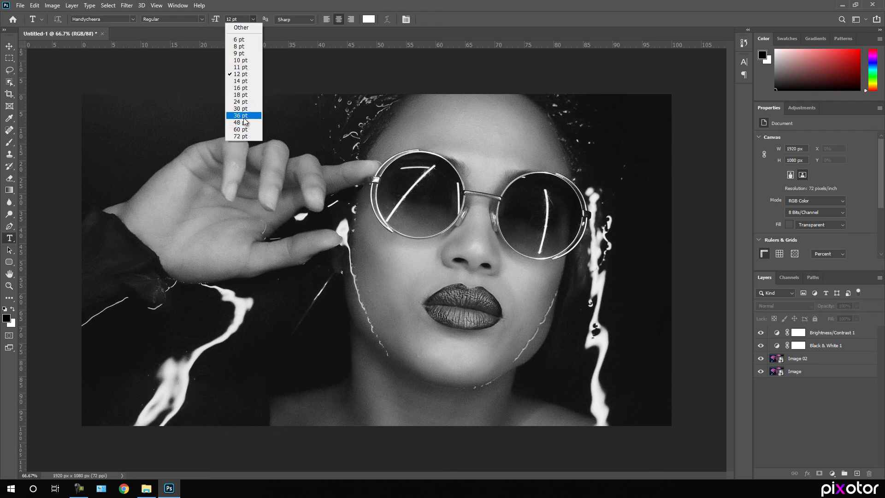
left_click(244, 129)
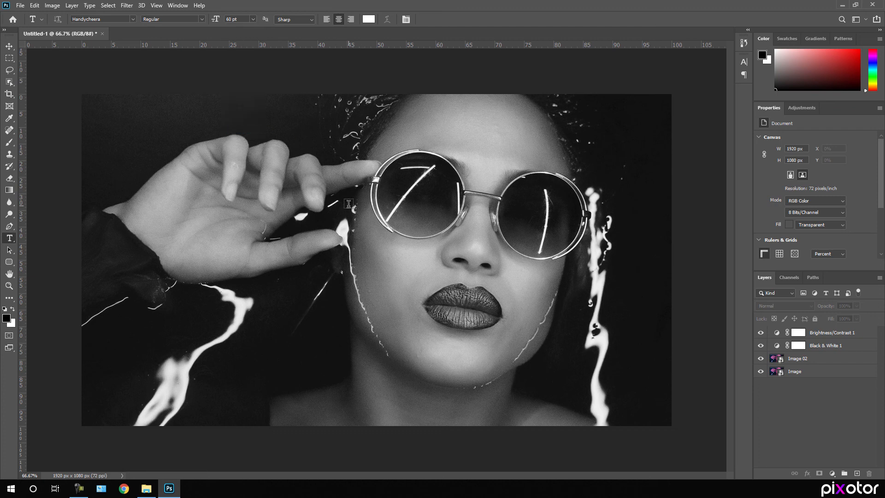
left_click(357, 249)
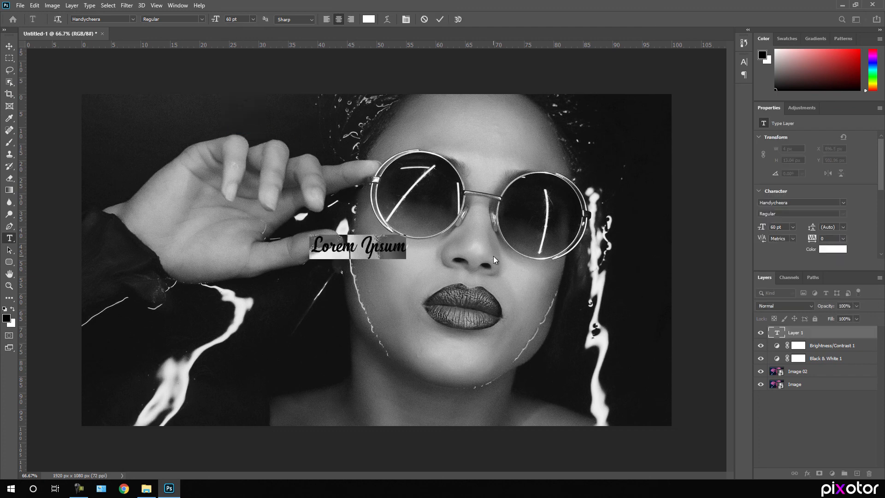
Type 'Creative' and enlarge it to 350 pt in the Character panel
type("Creative")
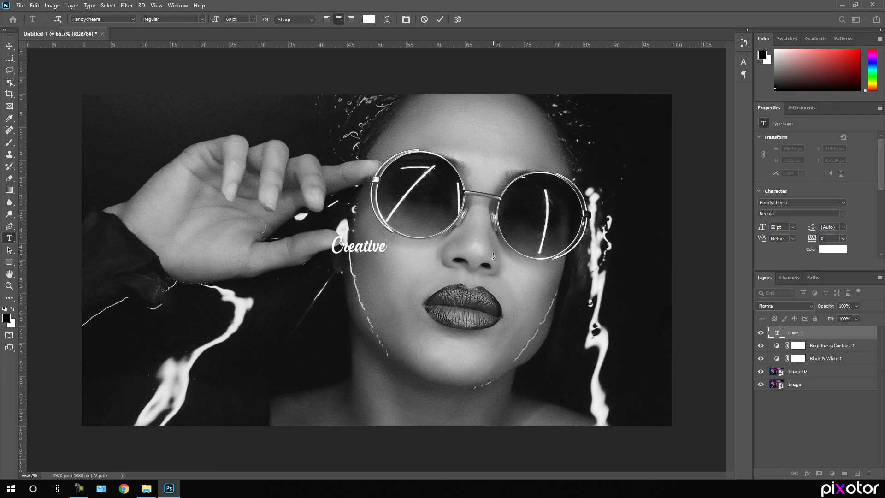
key("ctrl+a")
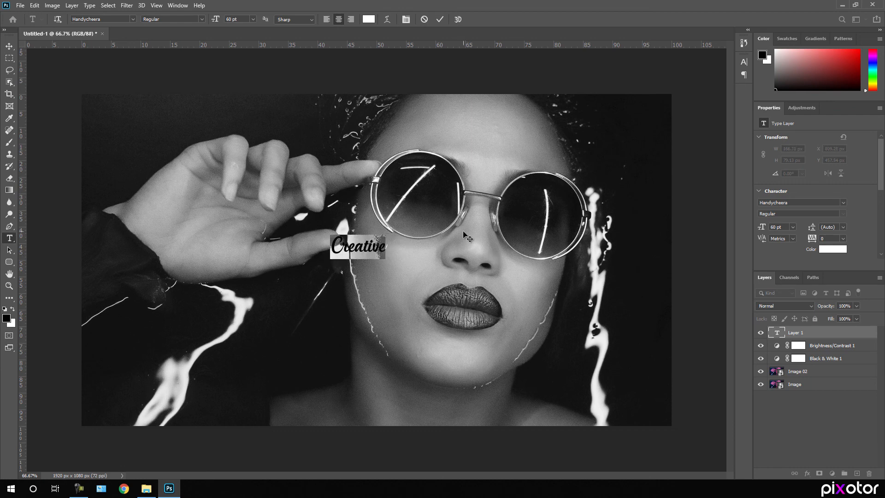
left_click(745, 62)
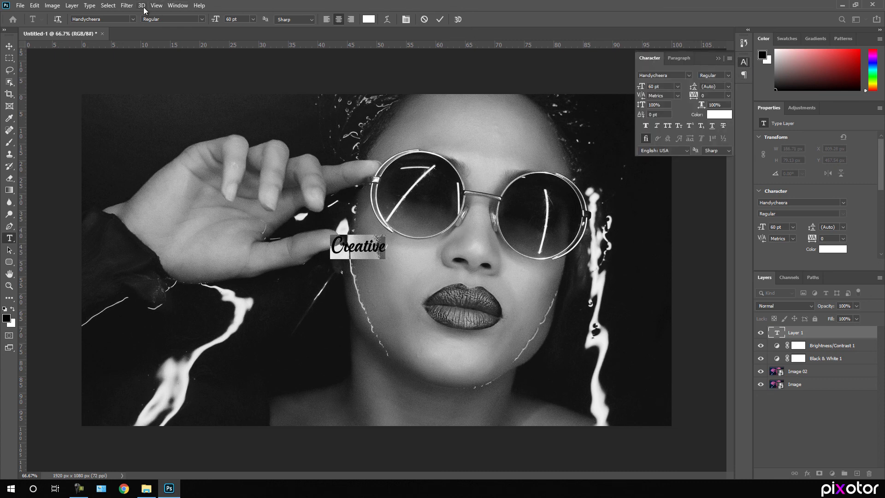
left_click(177, 4)
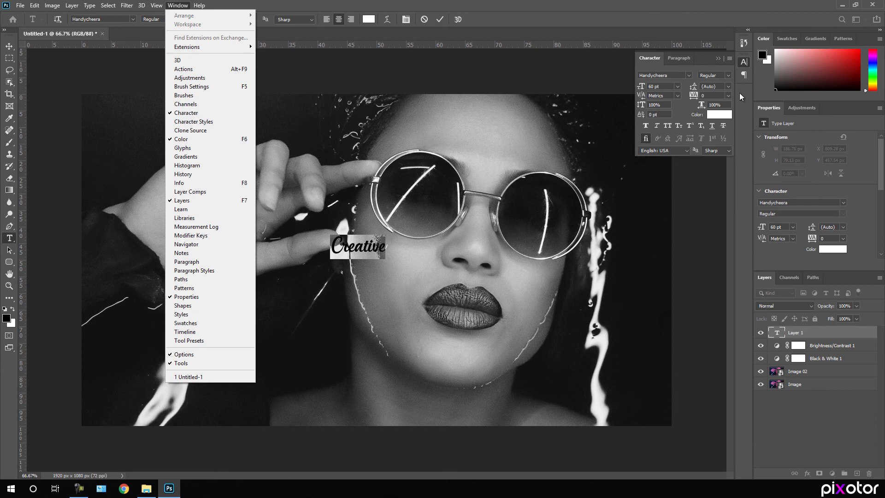
left_click(742, 62)
left_click(741, 63)
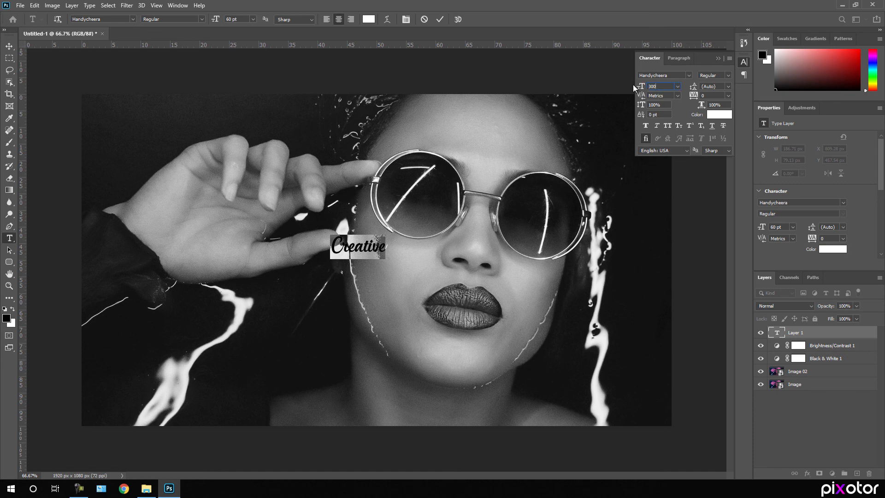
type("300")
key("Return")
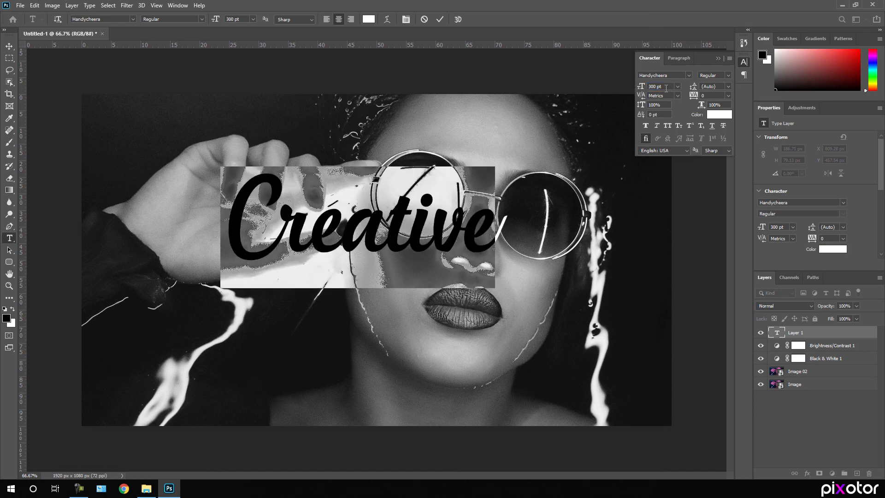
left_click(644, 86)
type("3")
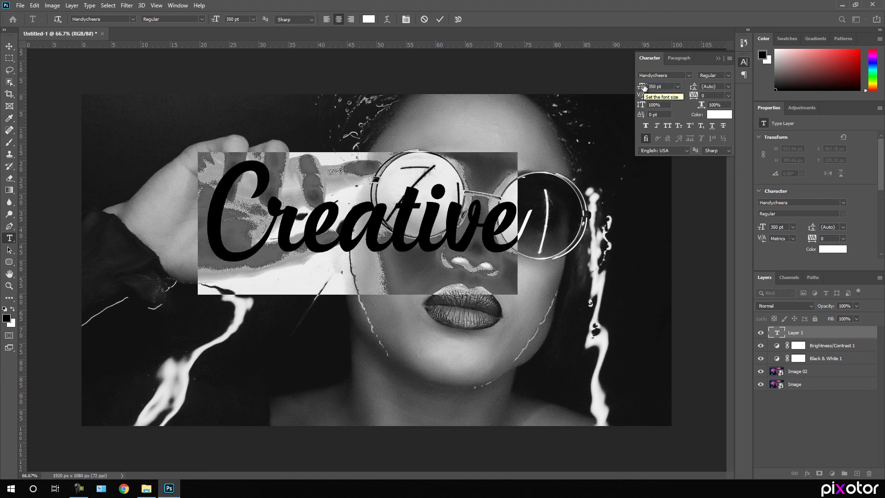
left_click(743, 65)
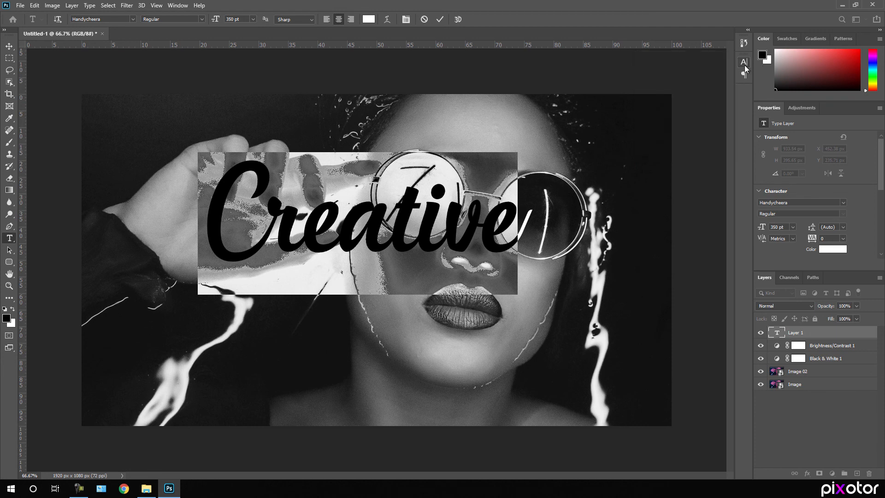
Move the white Creative text down and right, between the sunglasses and lips
left_click(9, 47)
left_click_drag(372, 237, 388, 275)
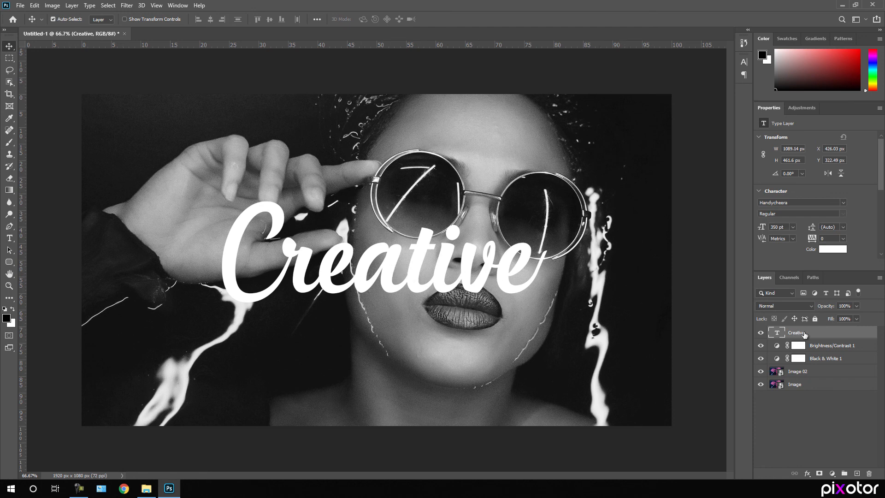
left_click(808, 474)
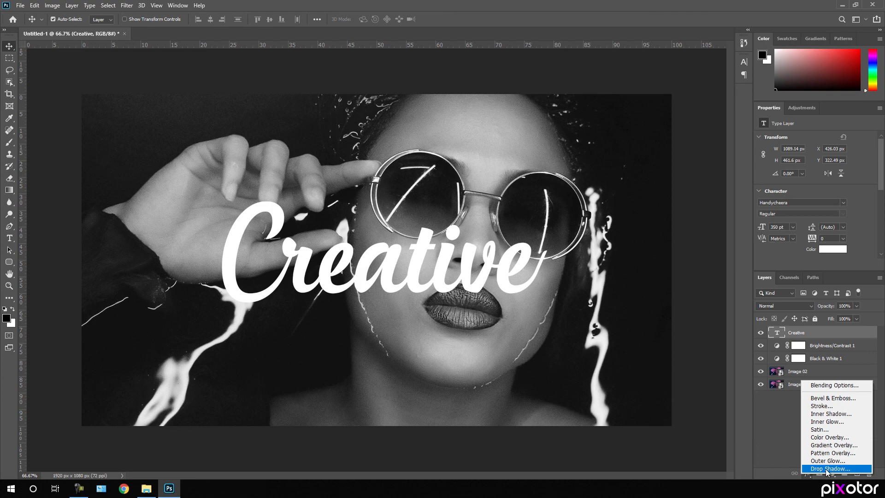
Give Creative a drop shadow with distance 20, spread 10 and size 40
left_click(826, 468)
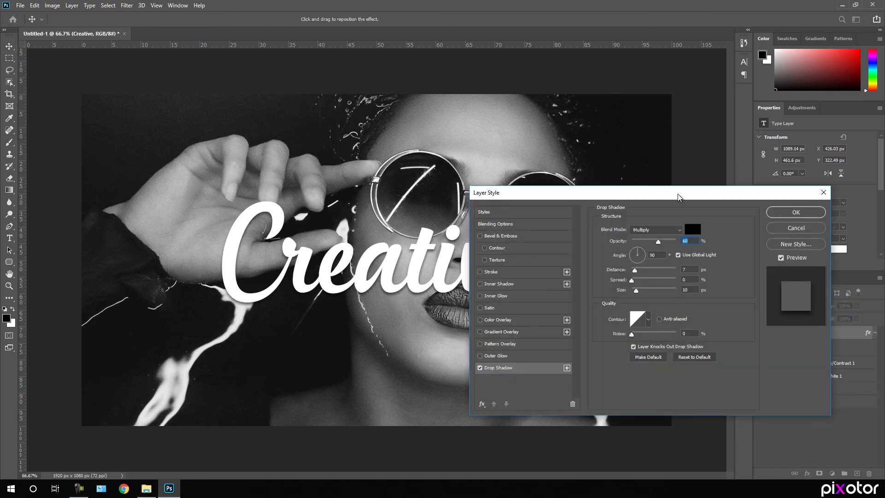
left_click_drag(678, 198, 725, 153)
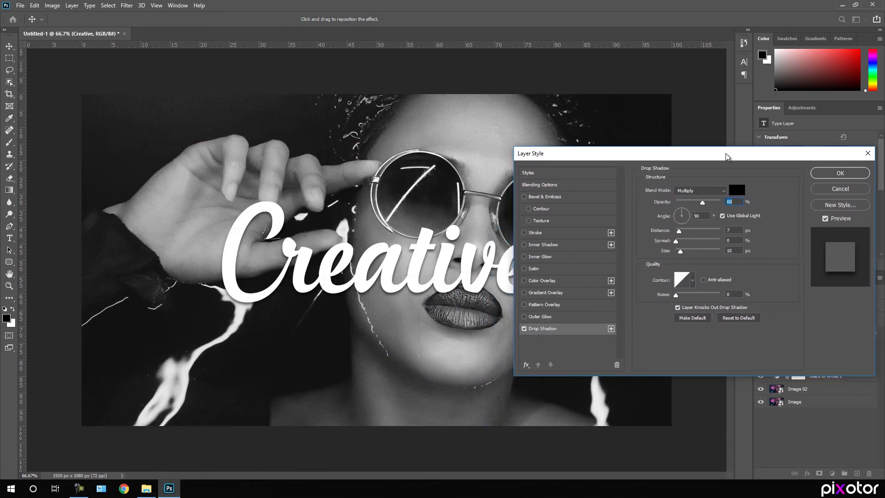
left_click_drag(679, 232, 686, 257)
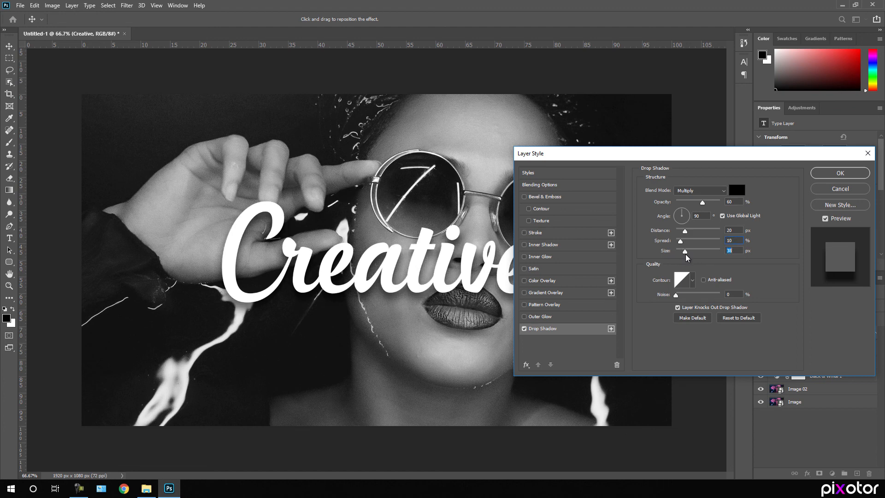
left_click(733, 253)
type("40")
key("Return")
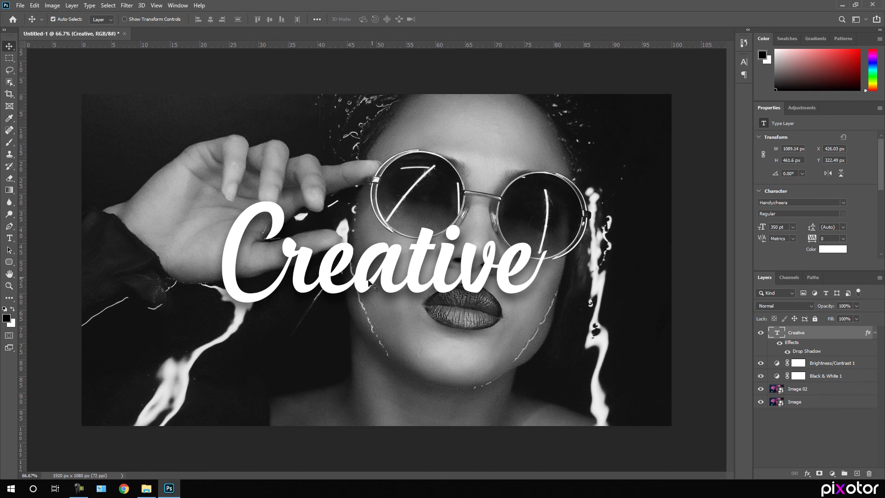
Place Brush.png as a slightly tilted white stroke across the upper-left of the face
left_click(151, 490)
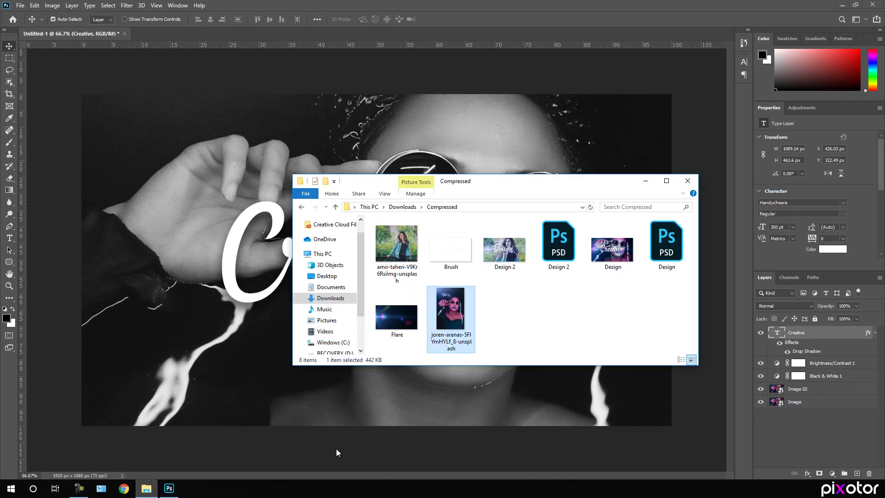
left_click(456, 256)
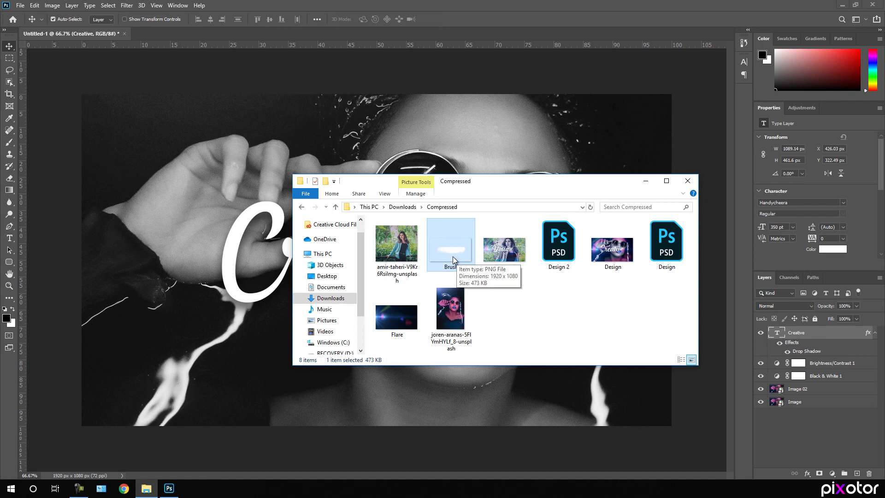
mouse_move(453, 254)
left_mouse_down()
mouse_move(438, 269)
mouse_move(253, 189)
left_mouse_up()
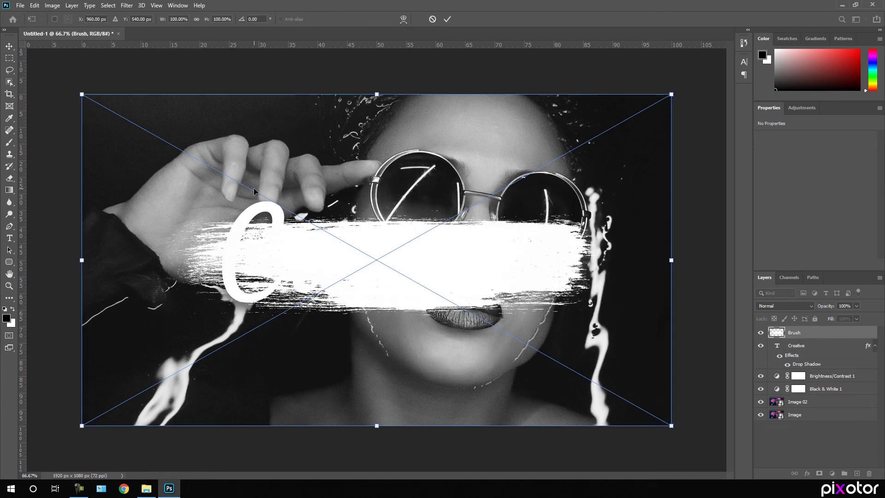
left_click_drag(684, 360, 713, 290)
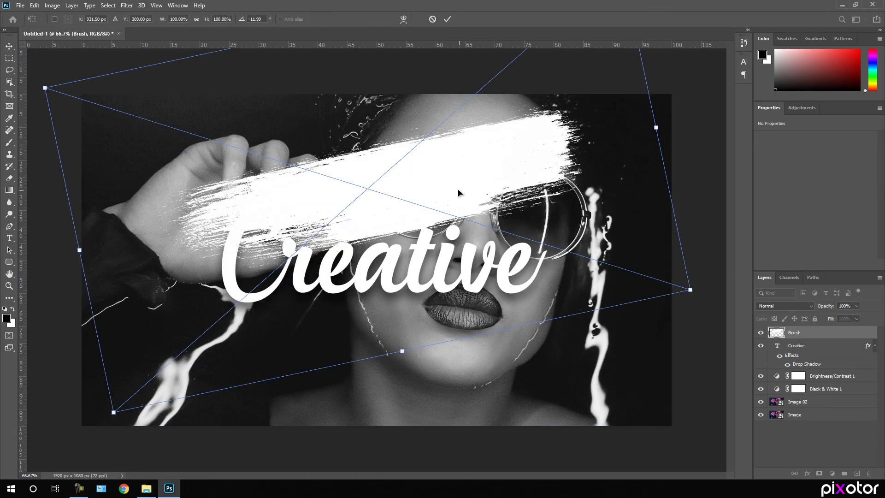
left_click_drag(458, 191, 419, 177)
key("Return")
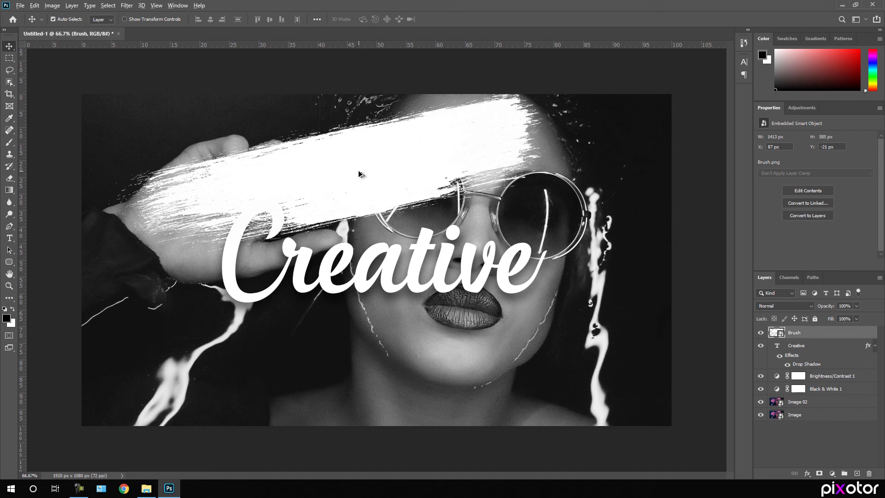
Copy the Brush stroke into a Brush copy layer, offset lower and to the right
left_click_drag(362, 179, 400, 255)
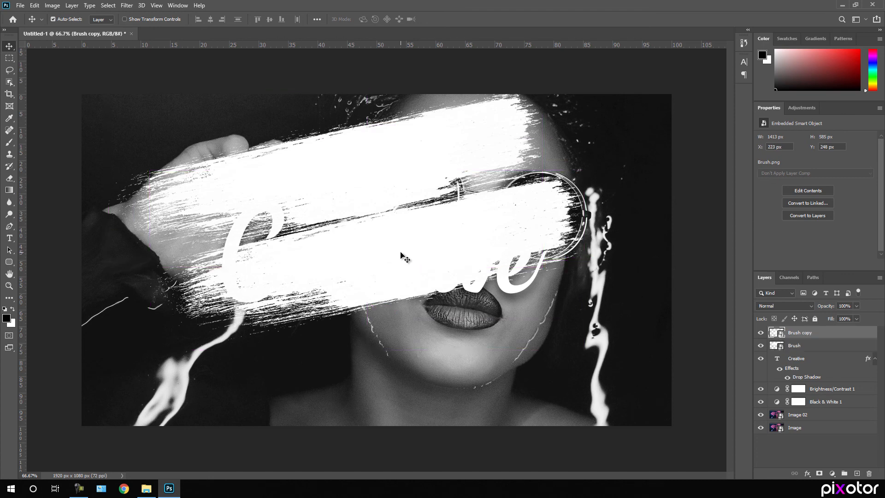
right_click(796, 336)
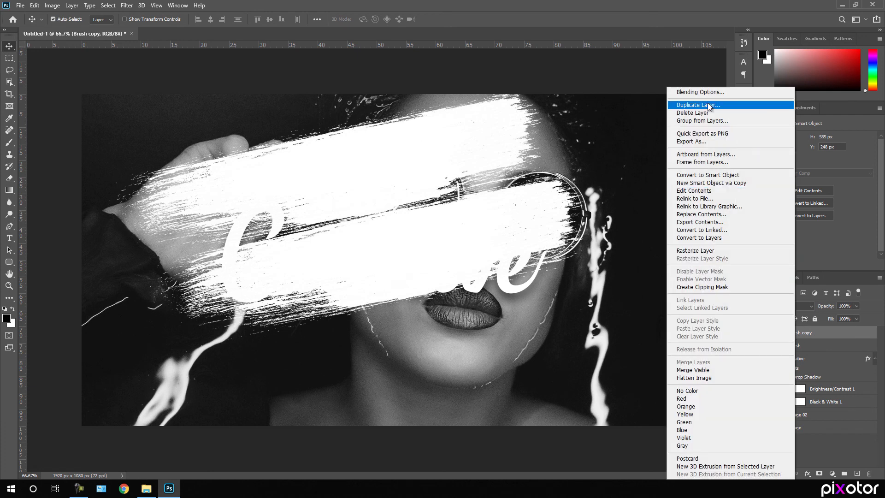
left_click(850, 442)
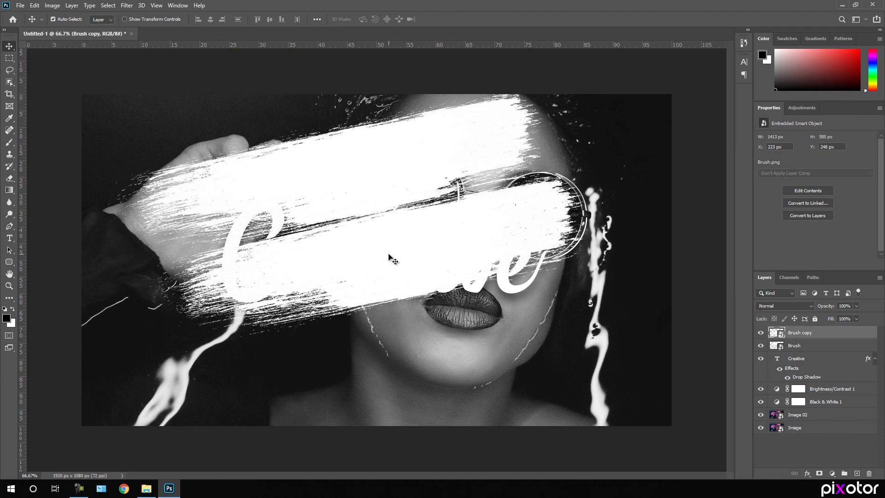
Rotate the Brush copy about 168° and position it across the sunglasses above the lips
key("ctrl")
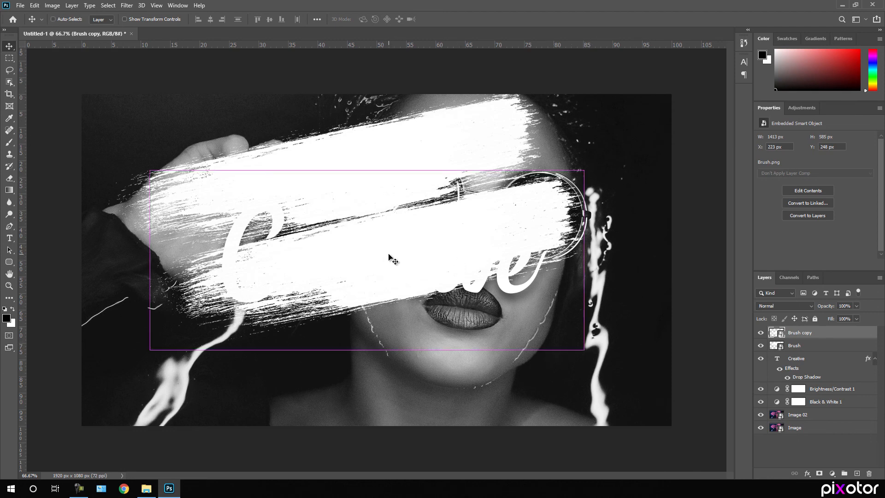
key("ctrl+t")
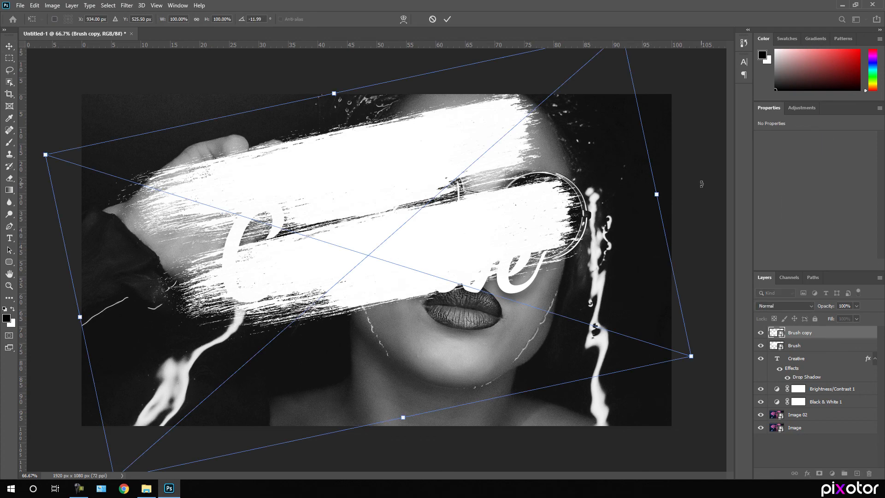
mouse_move(697, 173)
left_mouse_down()
mouse_move(714, 187)
mouse_move(504, 416)
mouse_move(253, 349)
mouse_move(229, 292)
mouse_move(230, 256)
left_mouse_up()
mouse_move(480, 220)
left_mouse_down()
mouse_move(505, 249)
mouse_move(538, 242)
mouse_move(528, 255)
left_mouse_up()
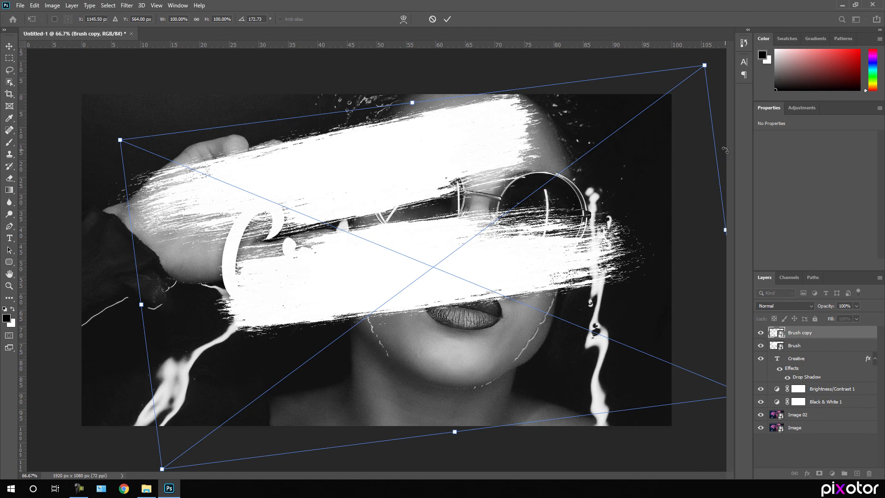
left_click_drag(722, 134, 734, 106)
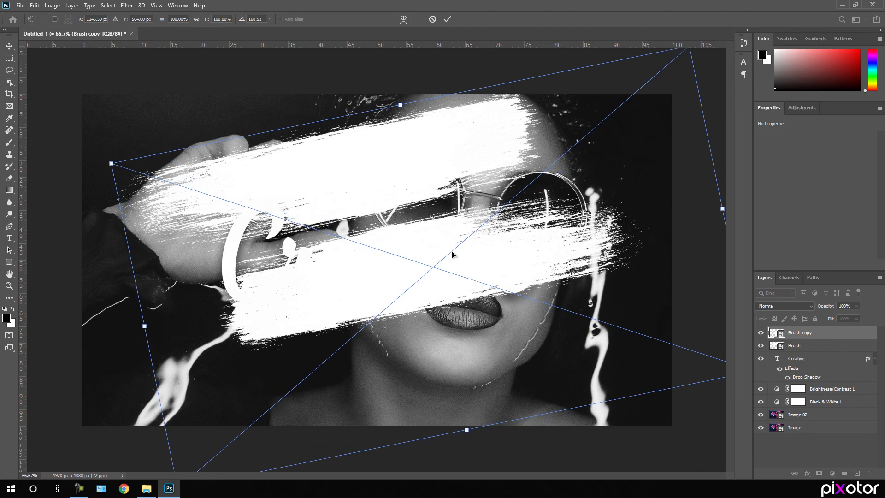
left_click_drag(454, 255, 448, 247)
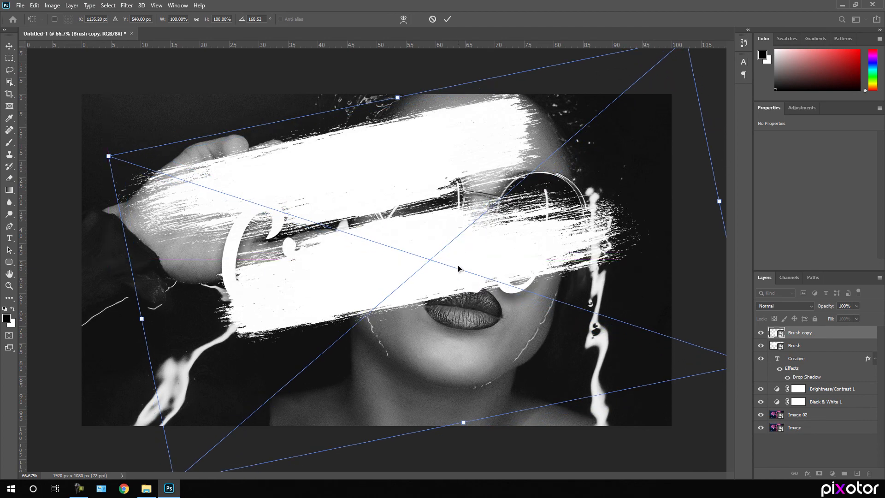
key("Return")
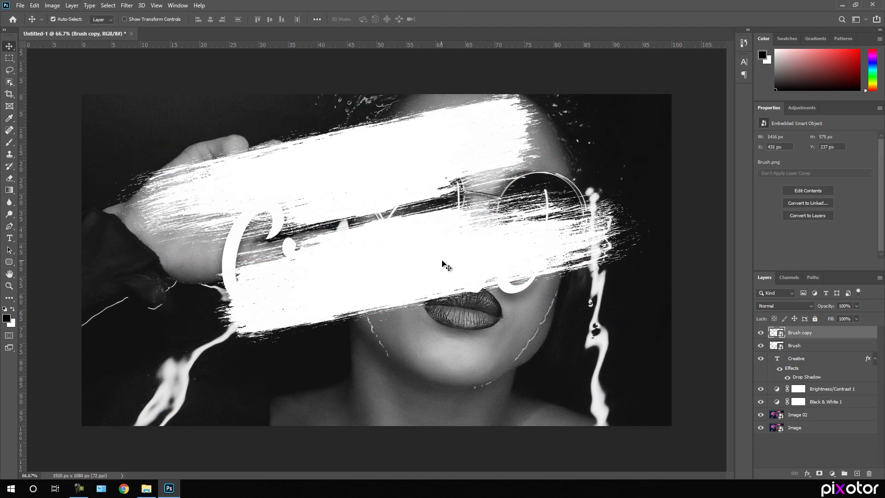
Duplicate the white stroke lower as Brush copy 2, rotate it clockwise and shift it left
left_click_drag(413, 252, 418, 346)
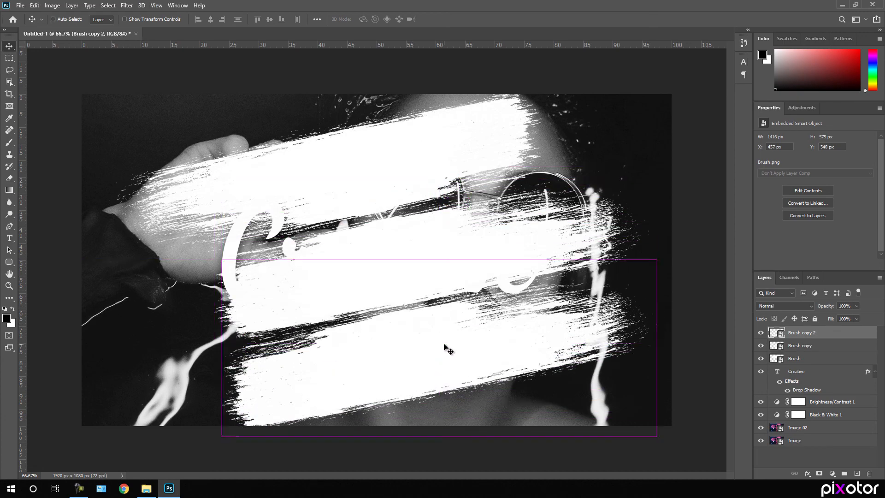
key("ctrl+t")
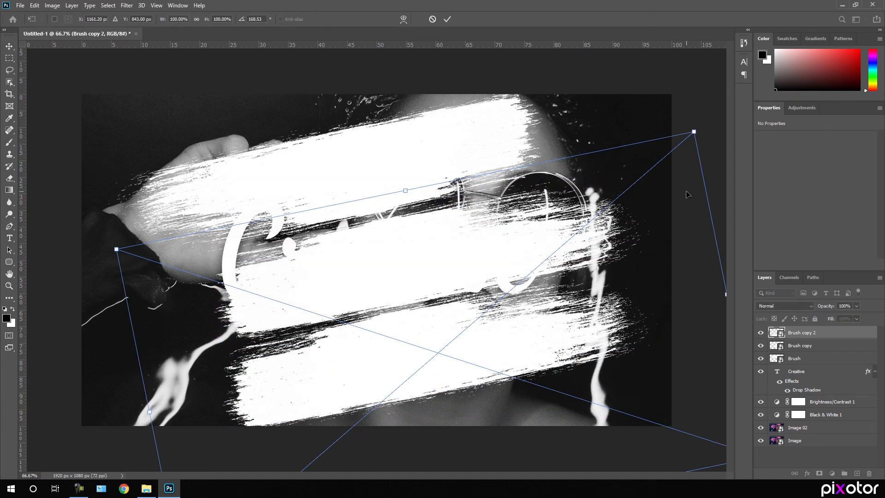
mouse_move(201, 189)
left_mouse_down()
mouse_move(350, 115)
mouse_move(663, 291)
mouse_move(659, 477)
left_mouse_up()
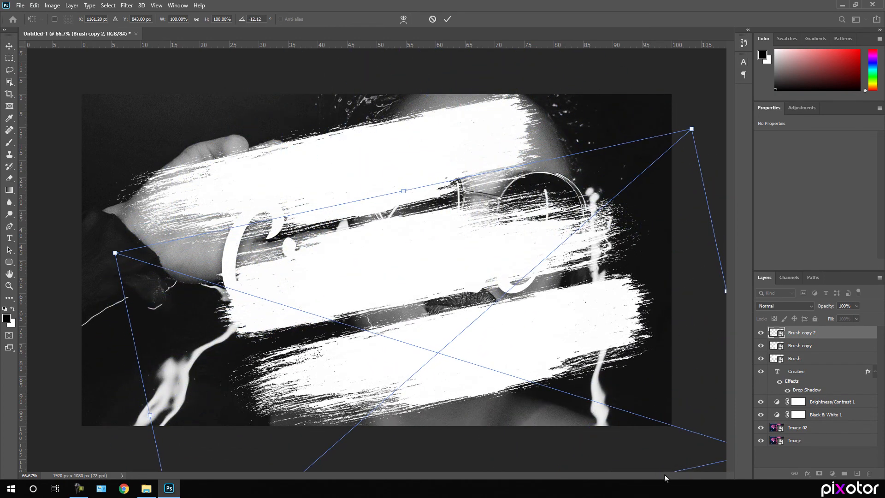
key("Return")
left_click_drag(479, 355, 435, 354)
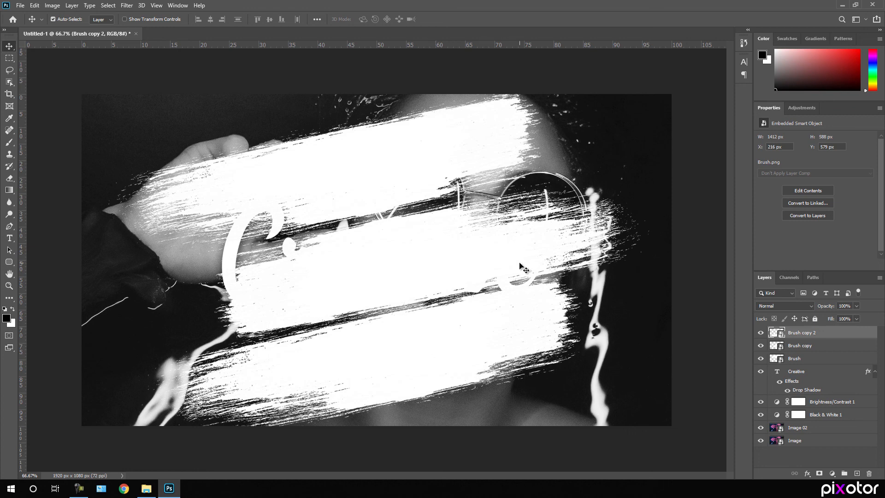
left_click(804, 359, "shift")
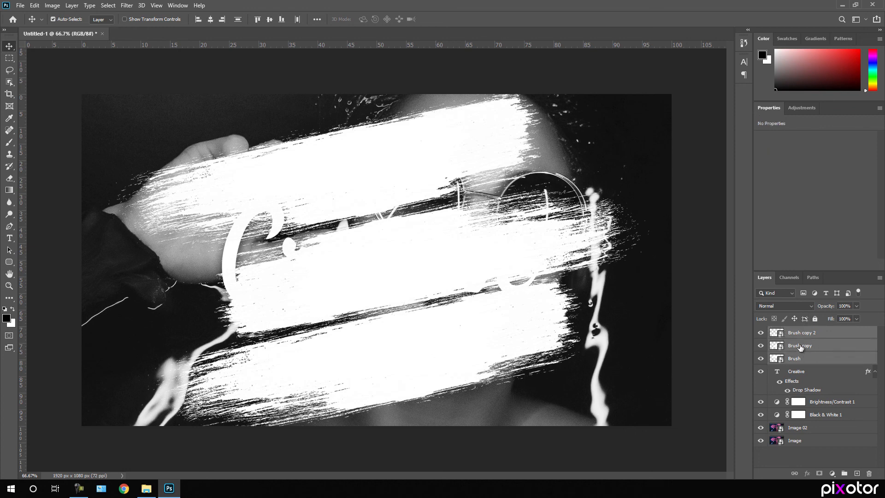
Nudge the three stroke layers up and left, then group them as 'Brushes'
left_click_drag(394, 181, 391, 174)
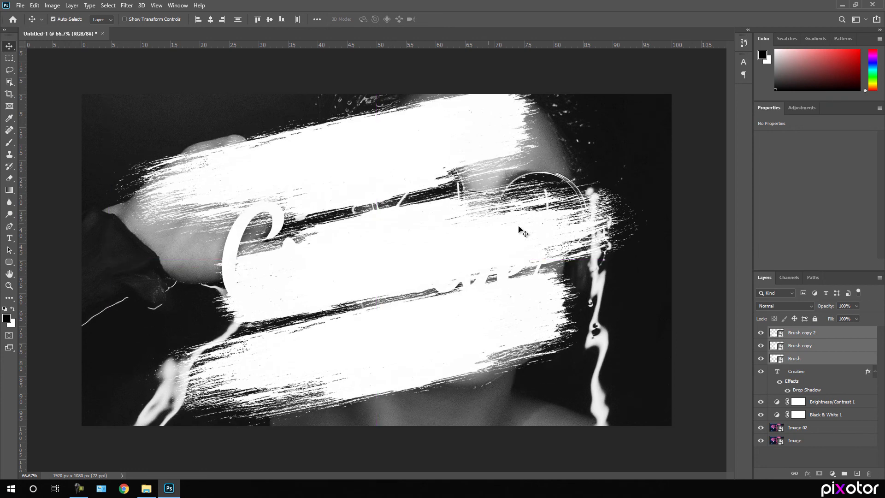
right_click(806, 349)
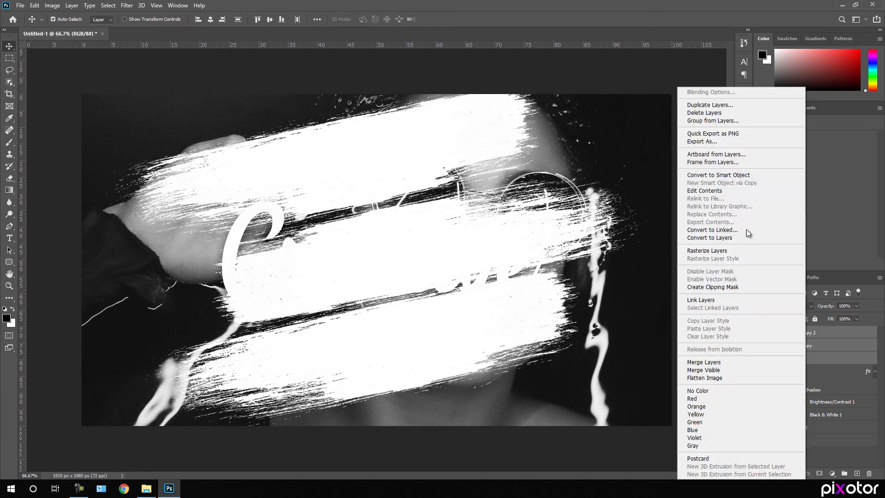
left_click(718, 122)
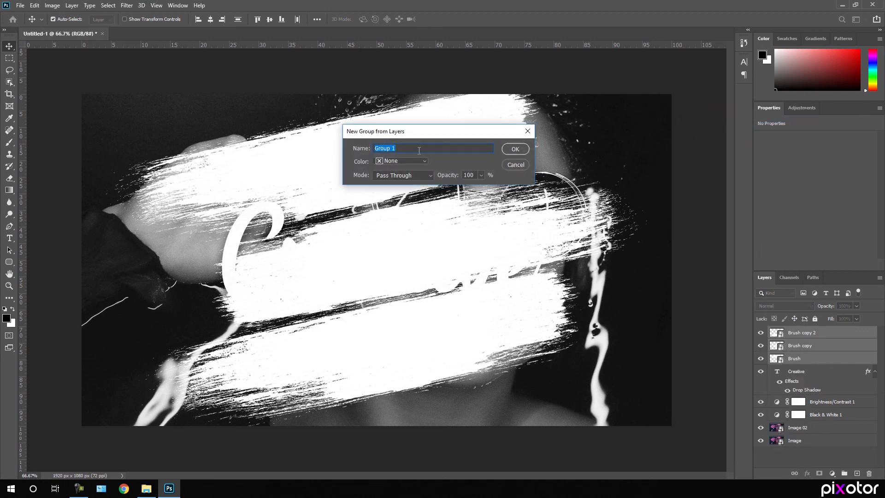
key("BackSpace")
left_click(516, 149)
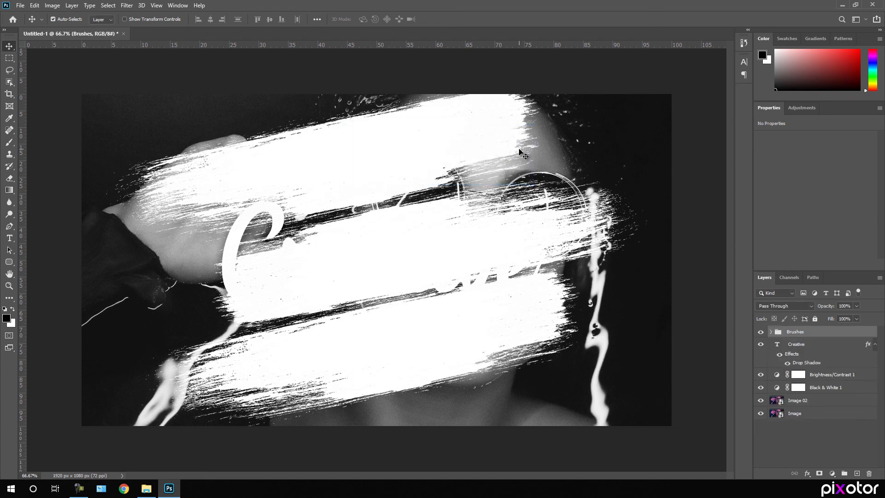
left_click(875, 344)
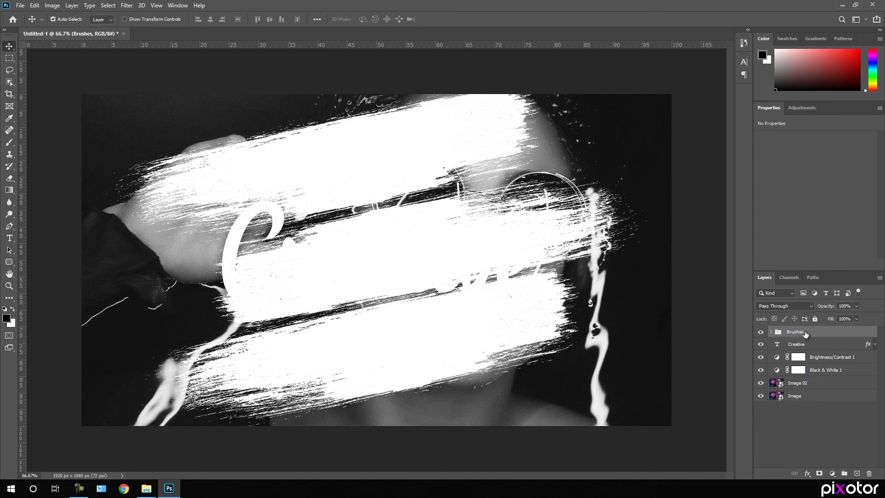
Move the Brushes group below Image 02 and clip Image 02 and Black & White 1 above it
left_click_drag(806, 333, 802, 389)
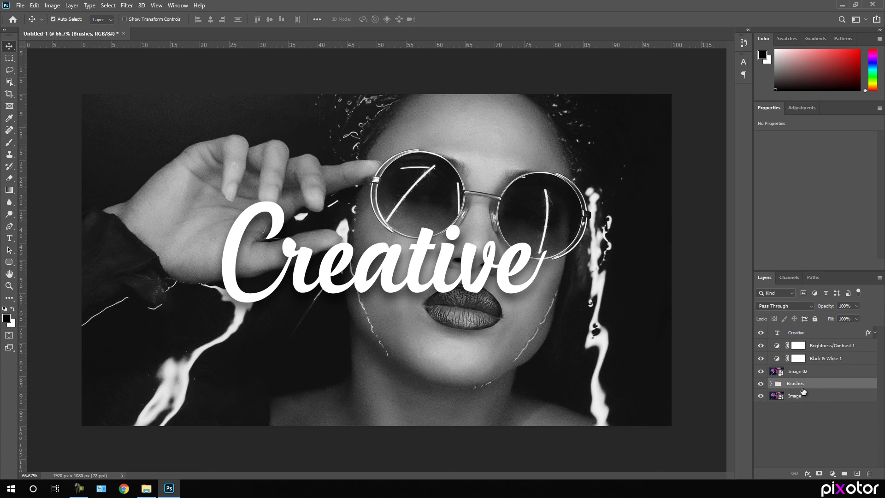
left_click(823, 374, "alt")
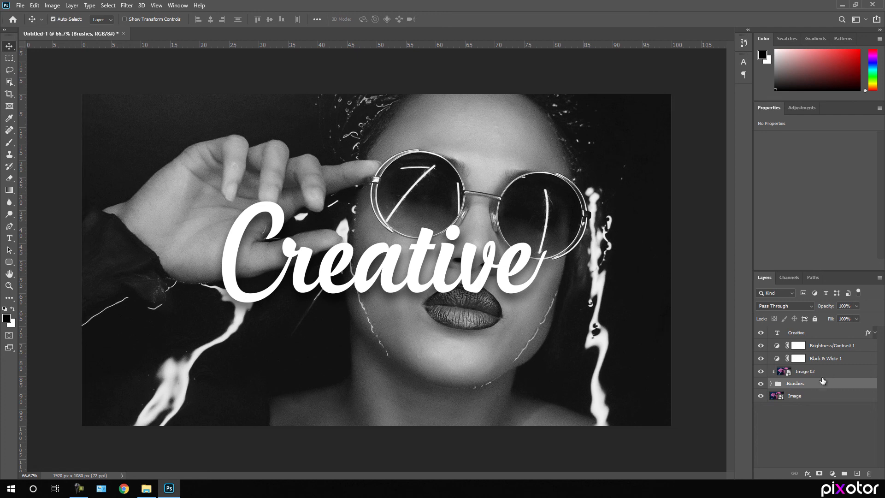
left_click(826, 360)
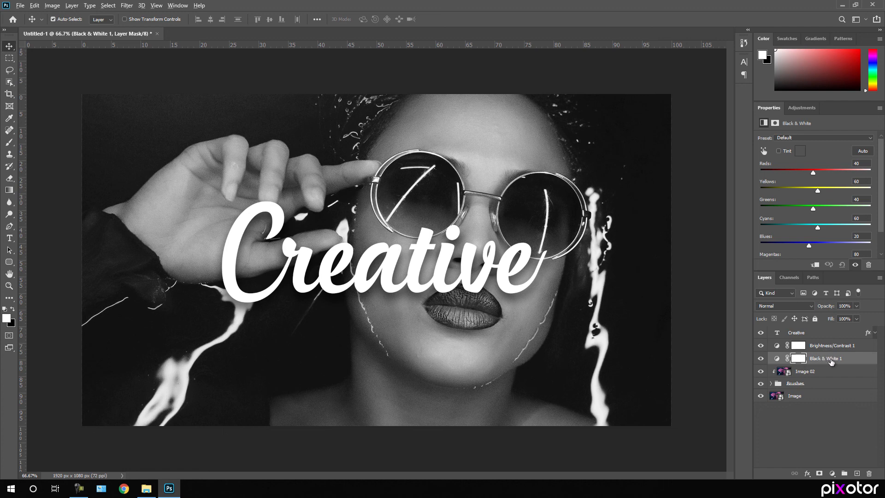
left_click_drag(831, 360, 828, 362)
left_click(828, 363, "alt")
Clip the Brightness/Contrast 1 adjustment and the Creative text layer to the brush strokes
left_click(828, 349)
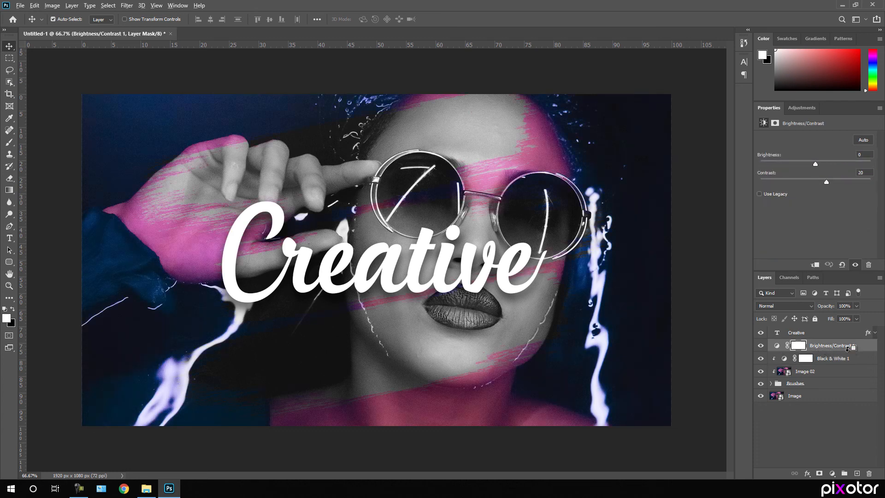
left_click_drag(852, 347, 845, 351)
left_click(844, 352, "alt")
left_click(834, 333)
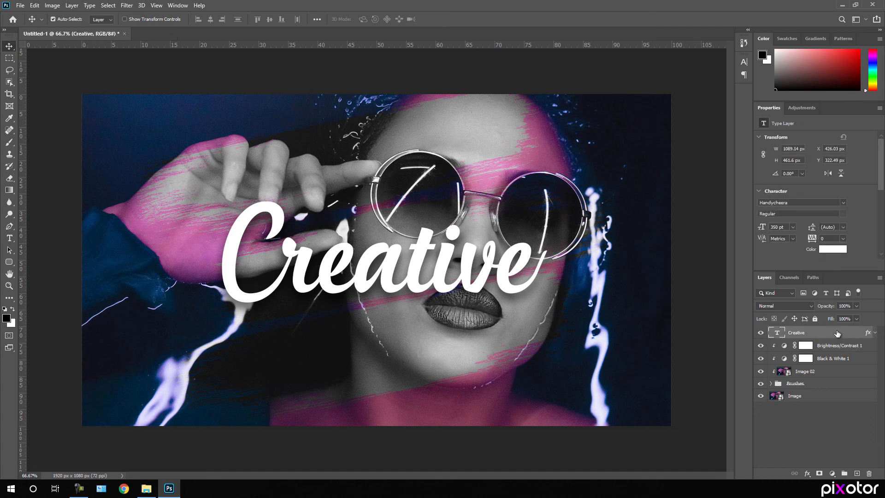
left_click_drag(837, 333, 836, 336)
left_click(835, 336, "alt")
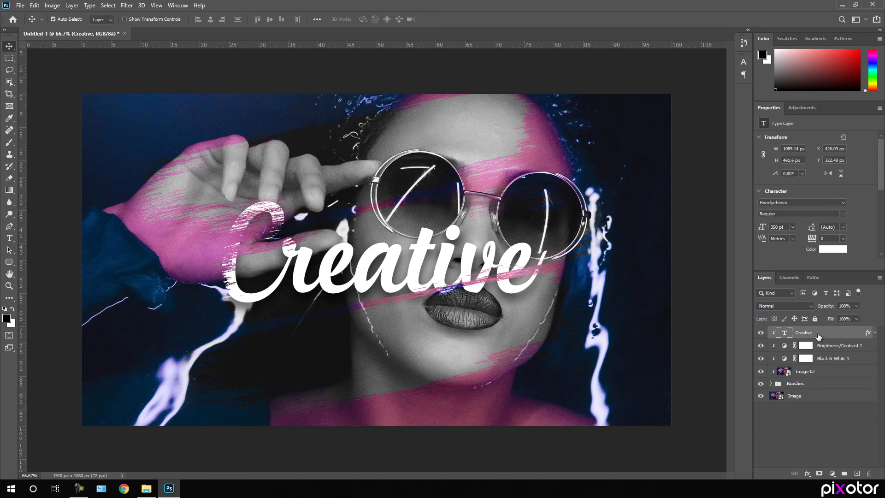
Drag Flare.png from the Downloads folder onto the canvas and scale it to about 113%
left_click(147, 491)
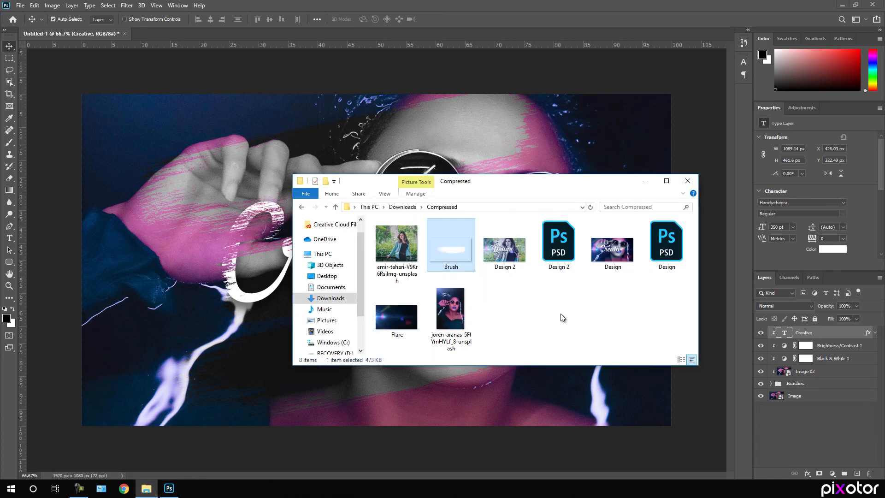
left_click(401, 320)
left_click_drag(397, 333, 247, 230)
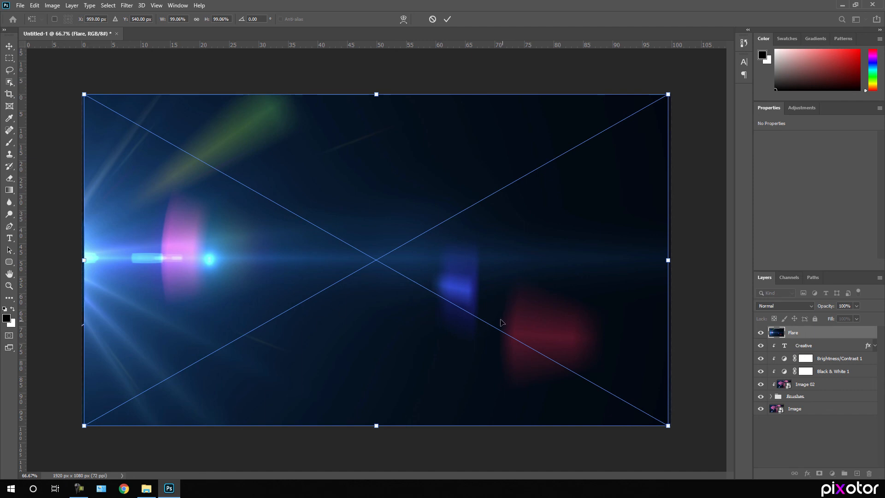
left_click_drag(668, 425, 768, 492)
key("Return")
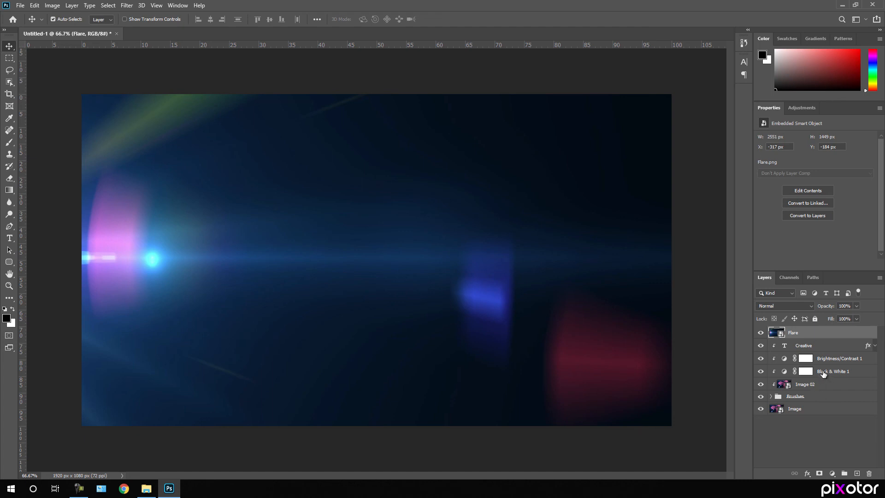
Set the Flare layer's blend mode to Screen and add a Curves adjustment layer on top
left_click(786, 306)
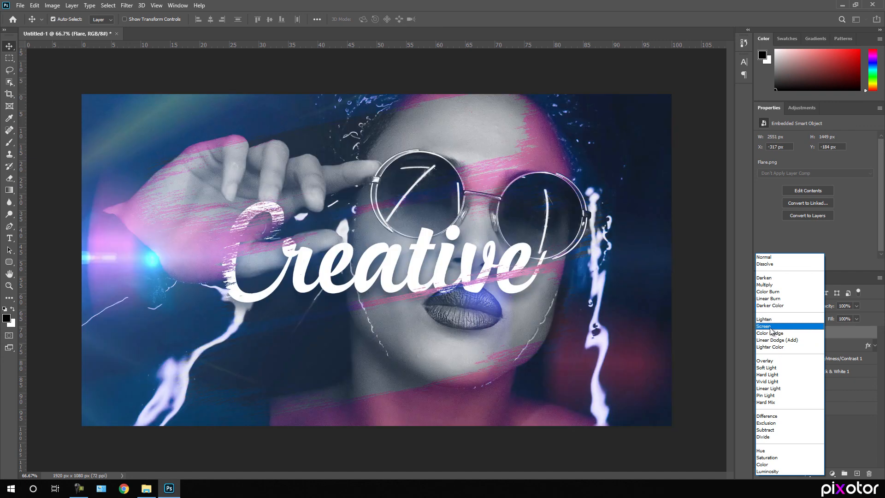
left_click(770, 327)
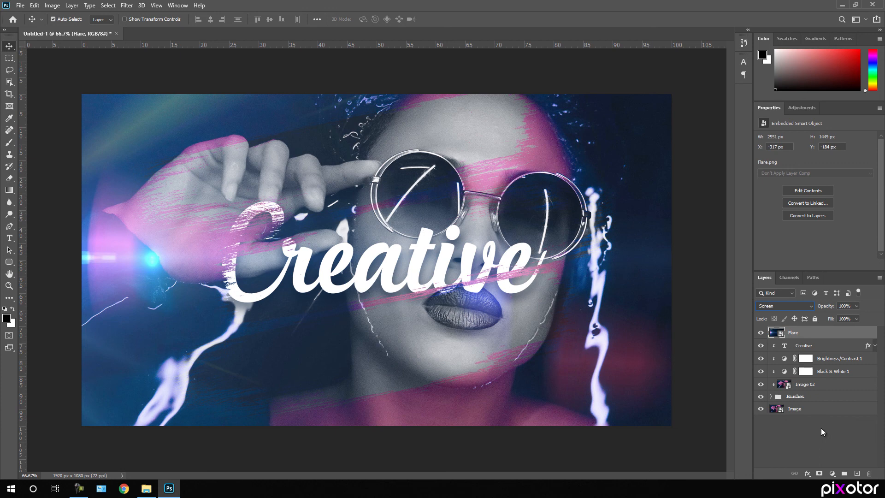
left_click(833, 475)
left_click(825, 354)
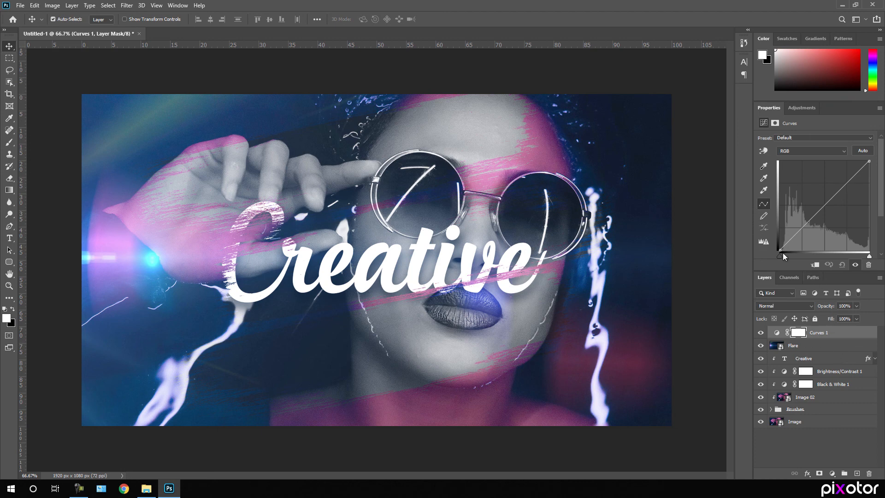
Drag the Curves 1 black-point handle right to deepen the portrait's shadows
left_click_drag(779, 251, 784, 251)
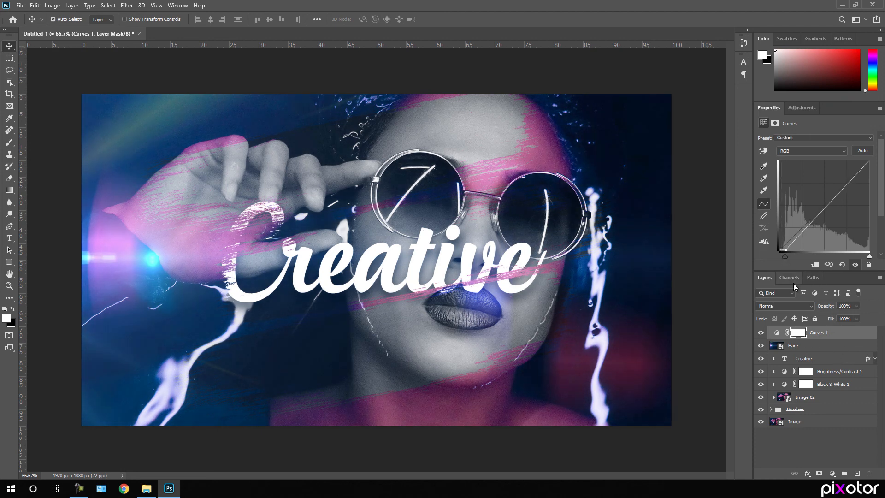